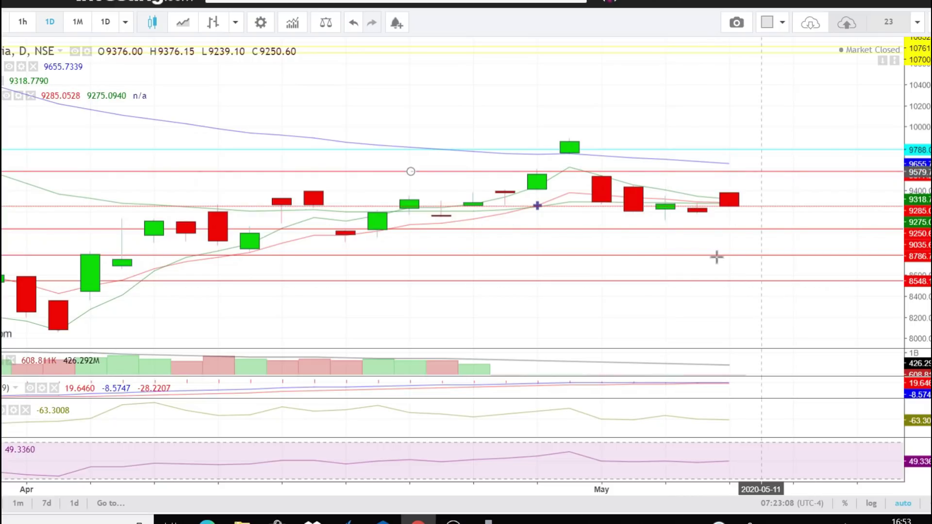
Step: Compare the Nifty chart on the weekly timeframe and return it to the daily timeframe
left_click(125, 22)
left_click(120, 260)
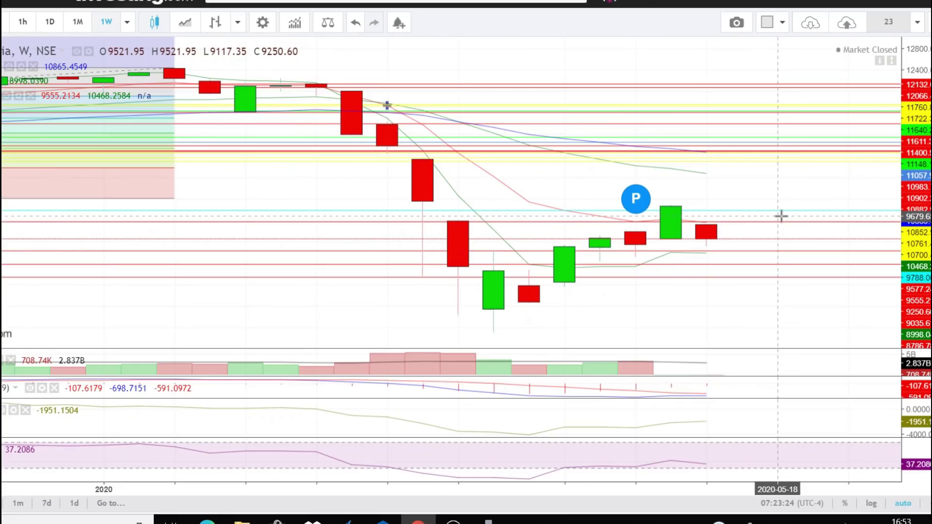
left_click(44, 22)
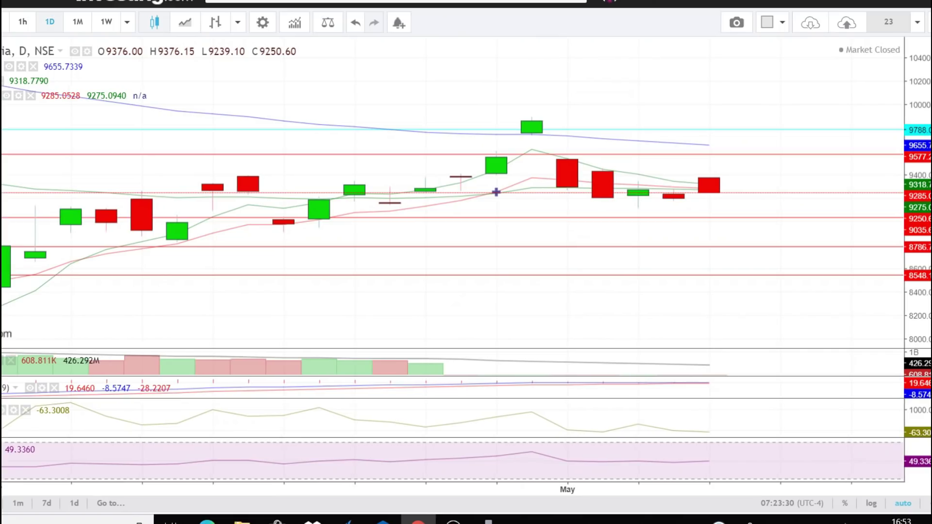
Step: Switch to the NIFTY option chain and underline the call open interest and strike prices at 9500 and 10000
key("ctrl+Tab")
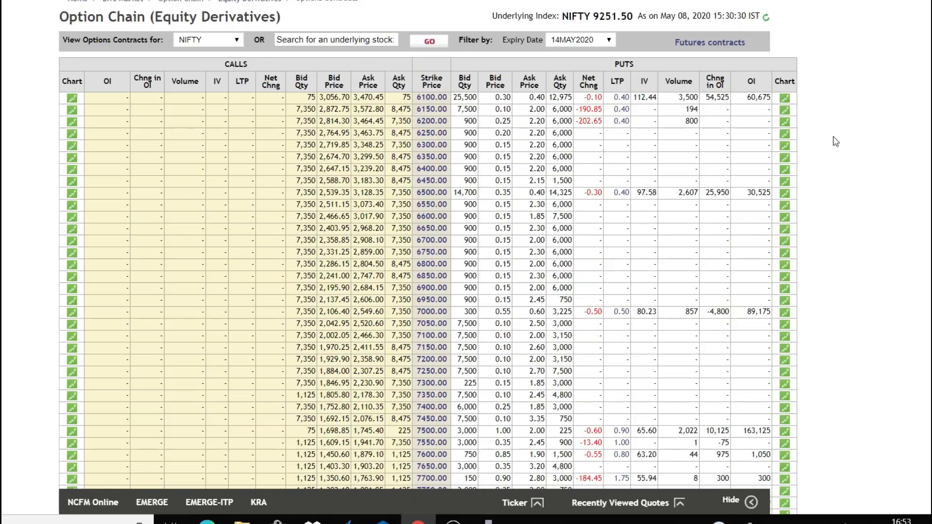
scroll(835, 141, "down", 6)
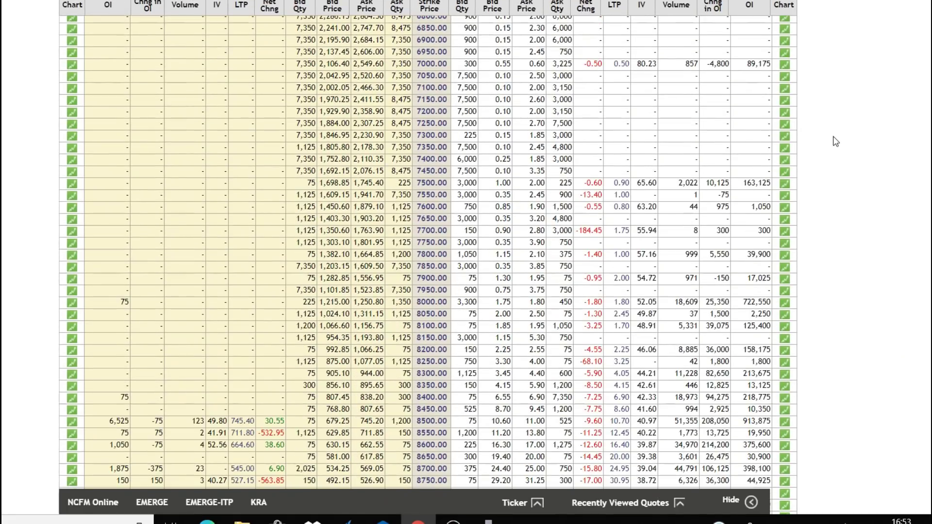
scroll(835, 141, "down", 9)
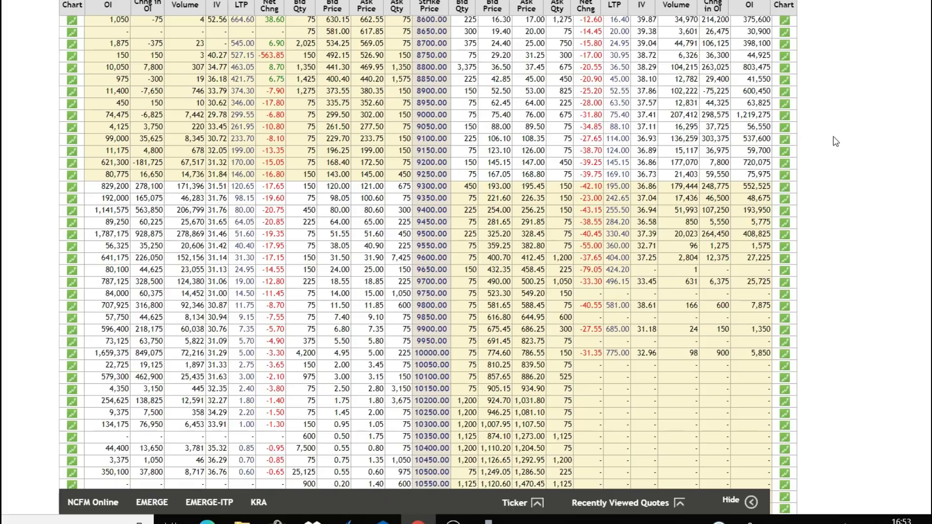
scroll(835, 141, "up", 1)
left_click_drag(86, 246, 131, 242)
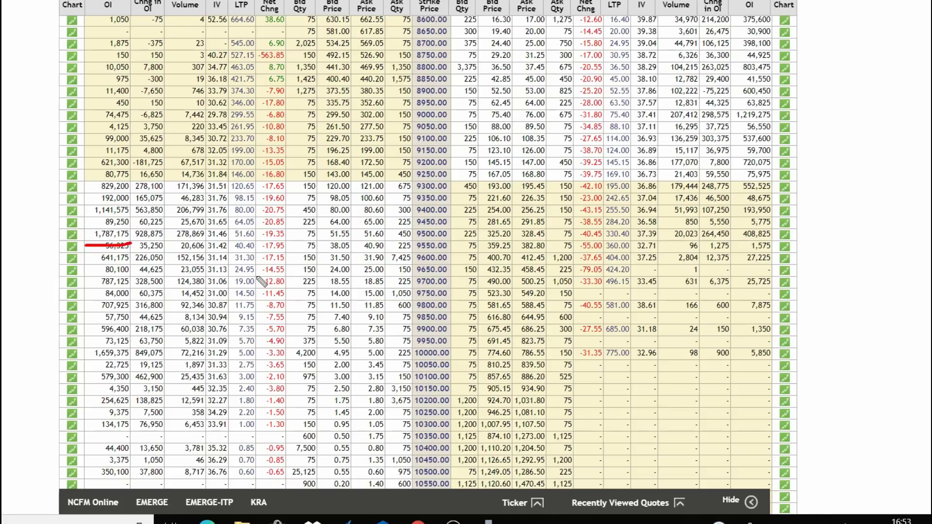
left_click_drag(404, 239, 488, 239)
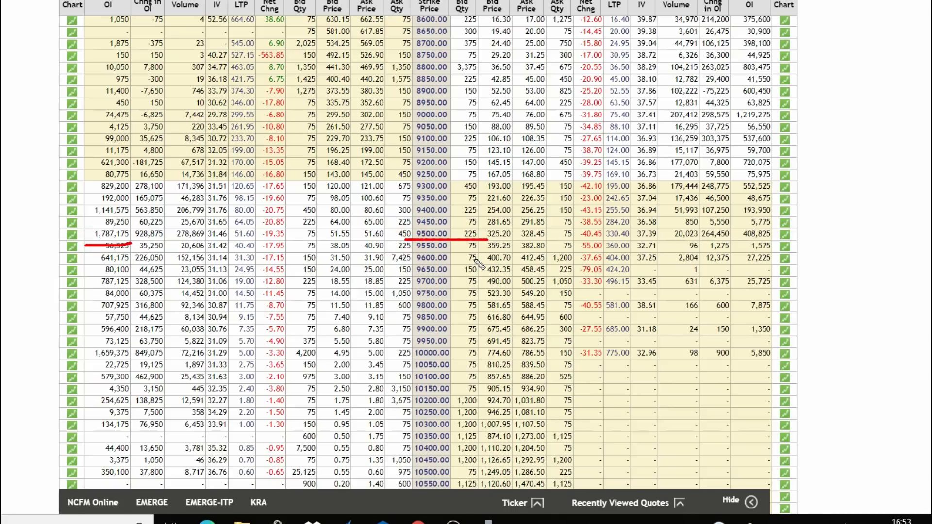
left_click_drag(80, 364, 145, 364)
left_click_drag(415, 362, 461, 359)
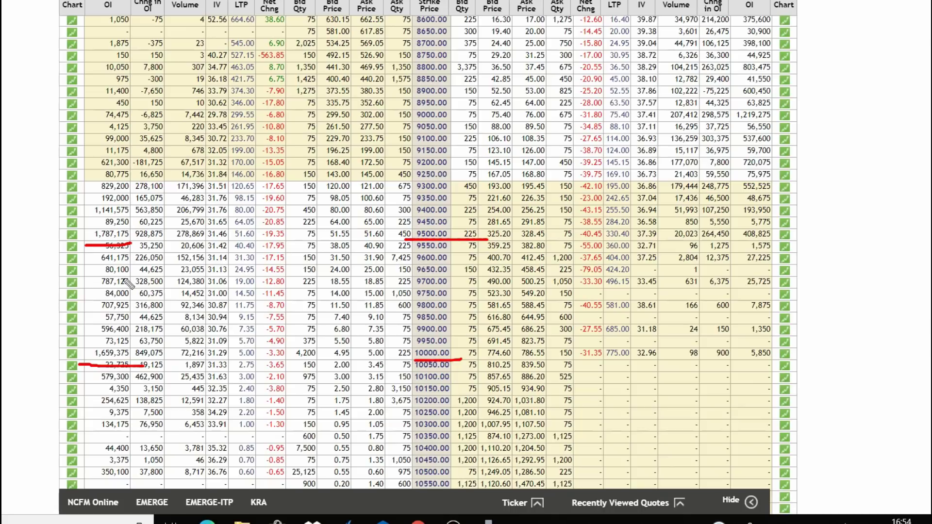
Step: Mark the call change in open interest at the 9500 and 10000 strikes and box the 10000 strike price
left_click_drag(133, 240, 169, 241)
left_click_drag(407, 226, 455, 225)
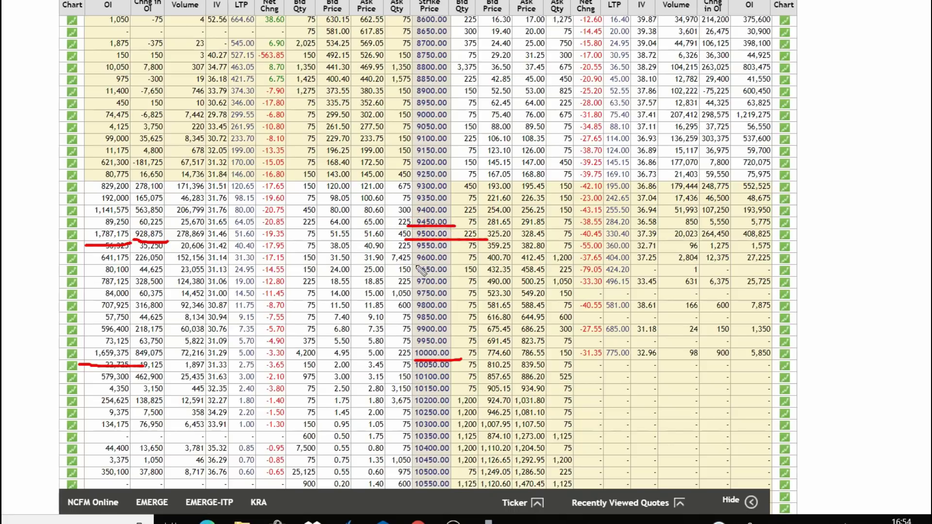
mouse_move(127, 348)
left_mouse_down()
mouse_move(171, 348)
mouse_move(170, 362)
mouse_move(109, 347)
mouse_move(128, 347)
left_mouse_up()
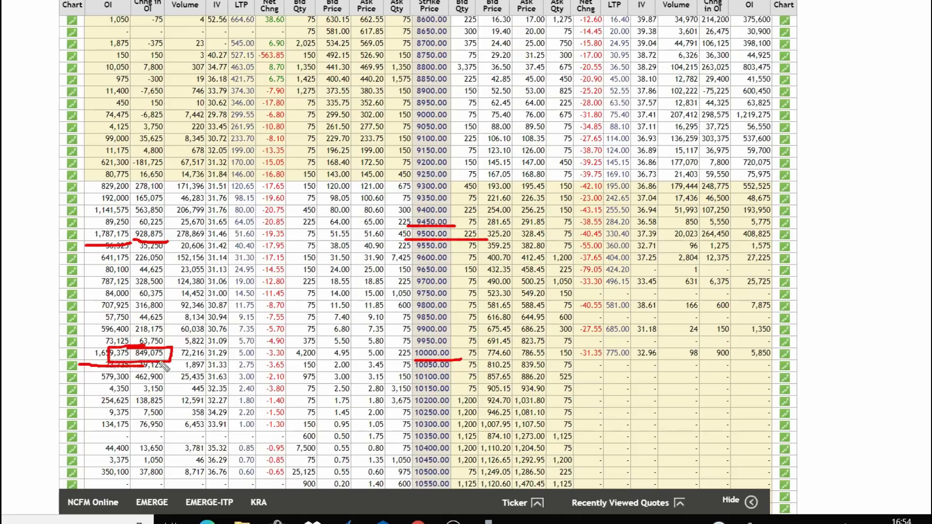
mouse_move(414, 346)
left_mouse_down()
mouse_move(444, 346)
mouse_move(457, 360)
left_mouse_up()
left_click_drag(407, 340, 411, 363)
Step: Box the 9500 strike price, add a downward arrow below it and draw a line linking it to 10000
left_click_drag(458, 222, 458, 228)
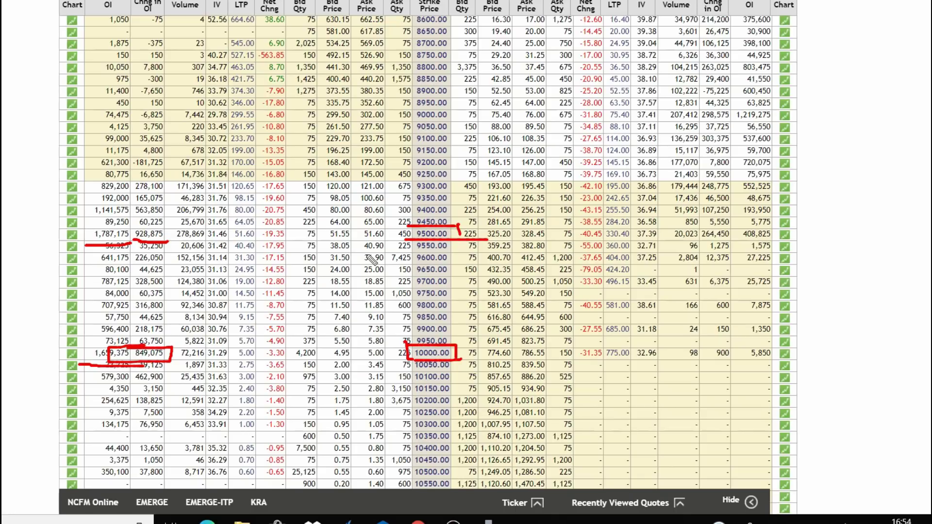
mouse_move(412, 221)
left_mouse_down()
mouse_move(417, 241)
mouse_move(459, 241)
left_mouse_up()
mouse_move(455, 240)
left_mouse_down()
mouse_move(458, 269)
mouse_move(460, 252)
left_mouse_up()
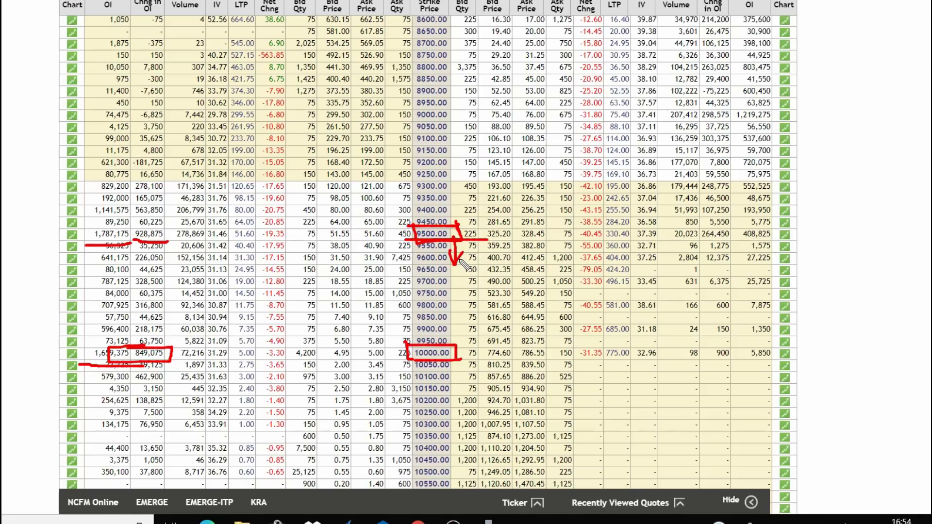
mouse_move(465, 235)
left_mouse_down()
mouse_move(470, 335)
mouse_move(454, 360)
left_mouse_up()
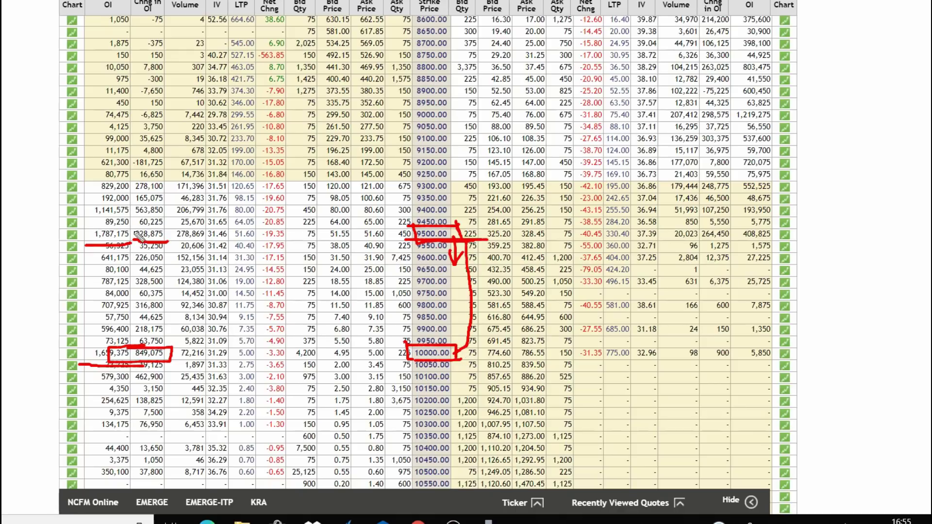
Step: Box the 9500 call's change in open interest, draw a longer downward arrow below that strike and clear the annotations
left_click_drag(130, 230, 163, 229)
left_click_drag(422, 239, 492, 240)
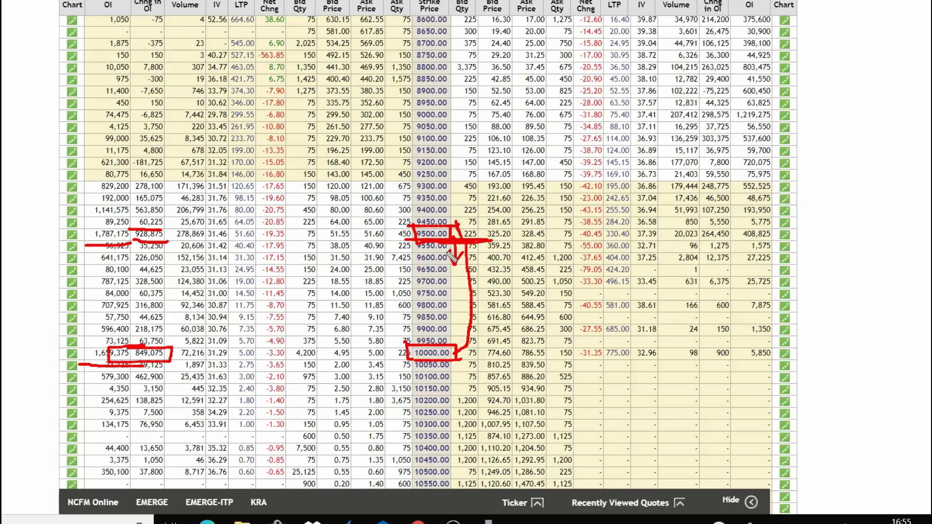
left_click_drag(454, 237, 452, 288)
left_click_drag(443, 256, 465, 274)
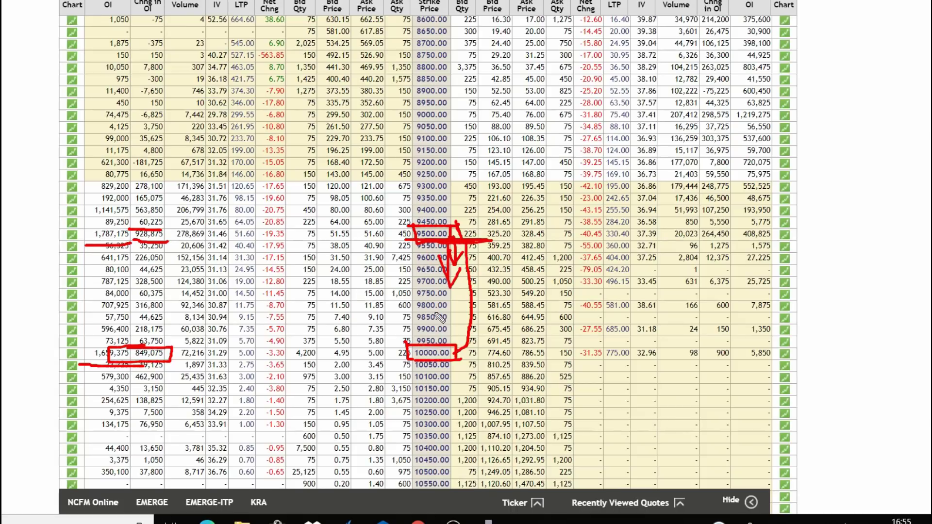
mouse_move(139, 231)
left_mouse_down()
mouse_move(135, 241)
mouse_move(167, 236)
left_mouse_up()
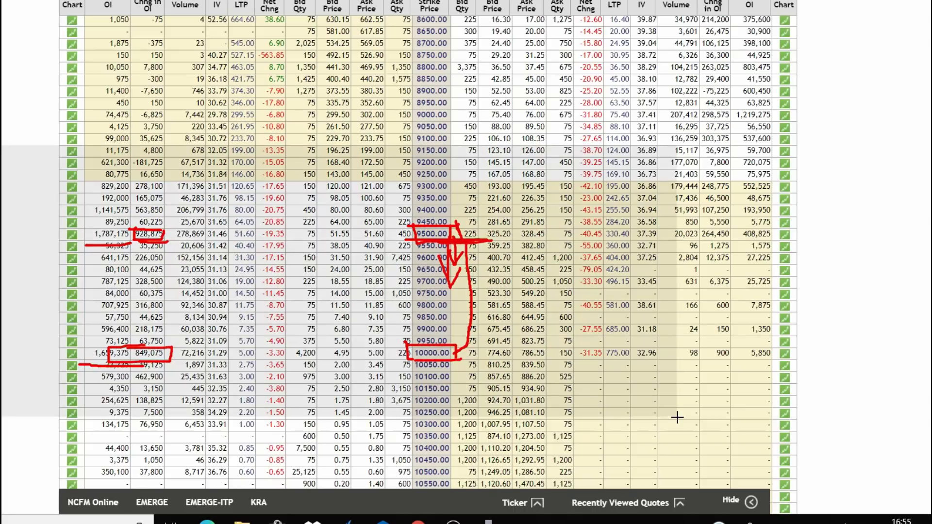
key("Escape")
Step: Underline the put open interest and strike prices at 9000 and 8500 in the NIFTY option chain
scroll(894, 152, "up", 5)
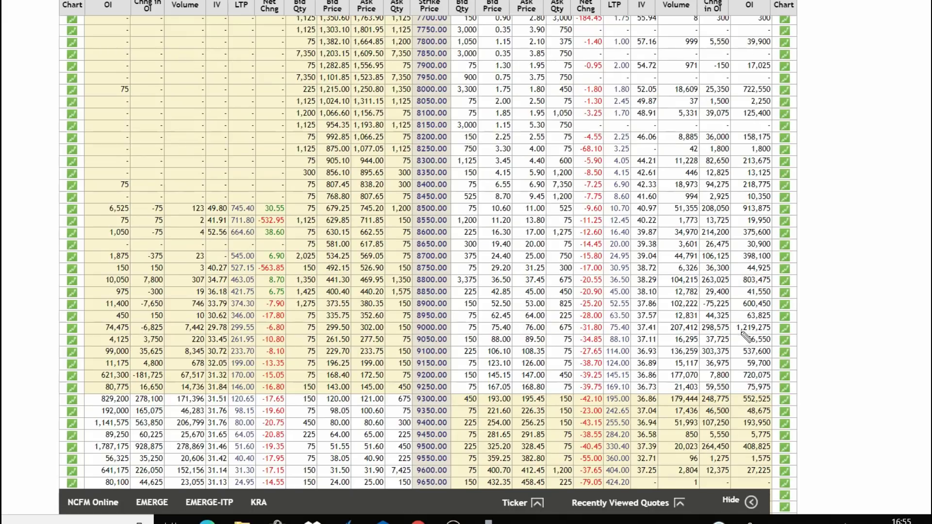
left_click_drag(735, 333, 776, 334)
left_click_drag(410, 332, 453, 335)
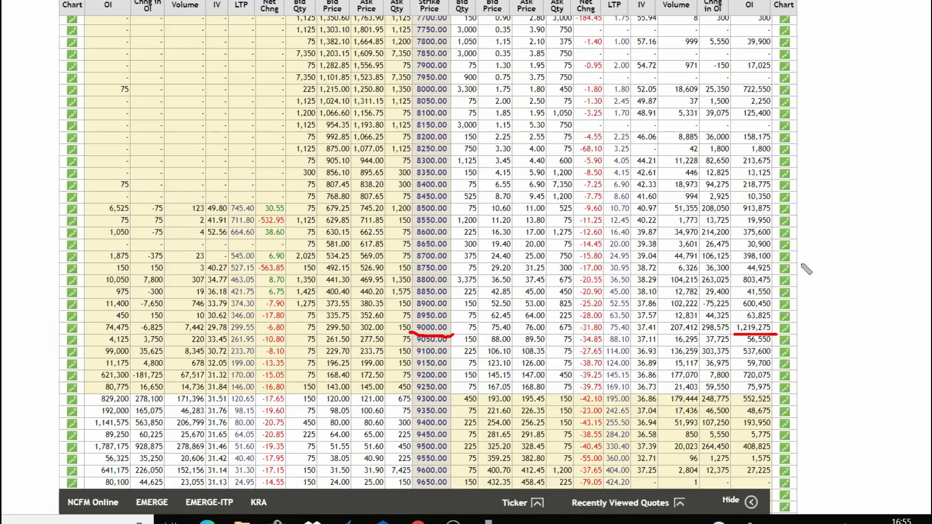
left_click_drag(734, 216, 784, 214)
left_click_drag(409, 220, 448, 219)
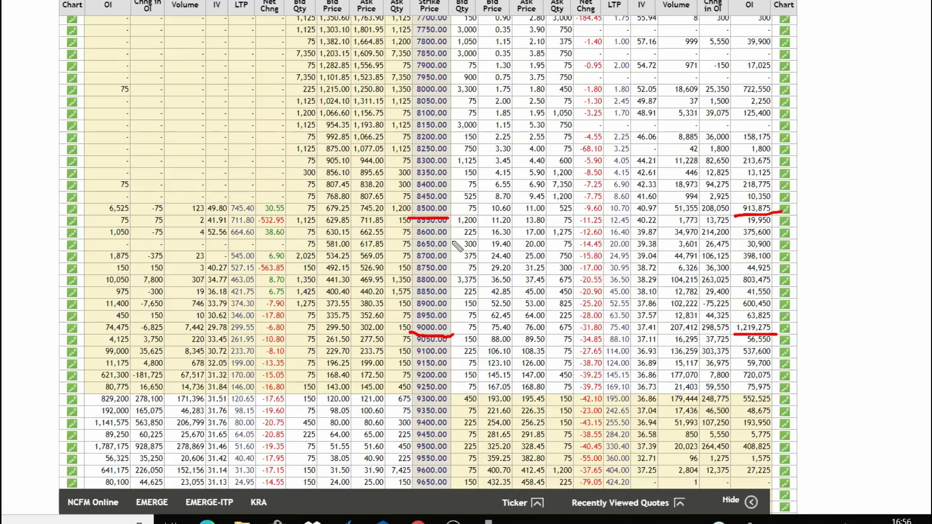
Step: Underline the put change in open interest and the strike price at 9100, and clear the annotations
left_click_drag(701, 362, 738, 355)
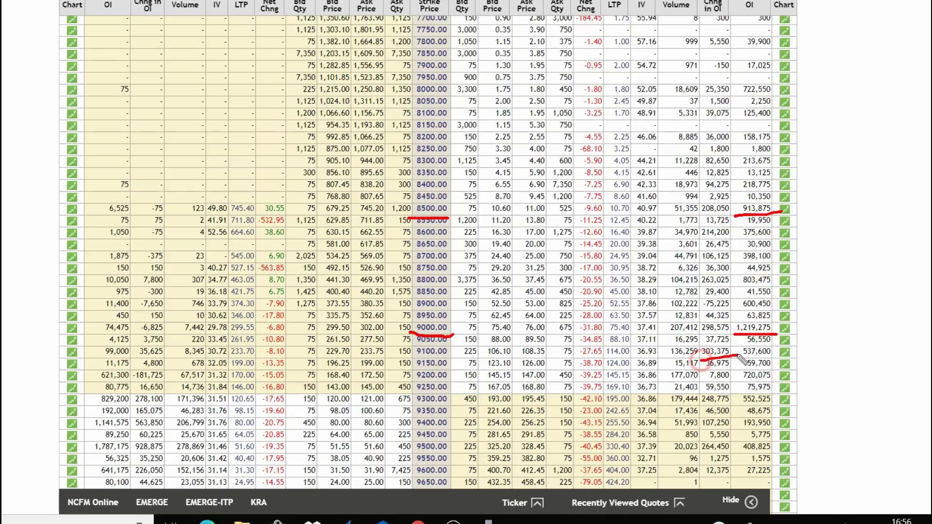
left_click_drag(409, 361, 475, 358)
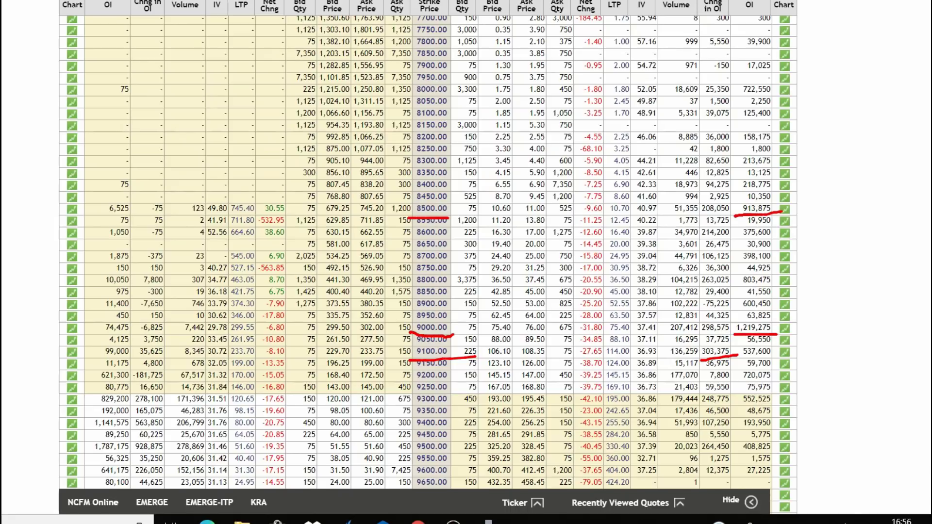
key("Escape")
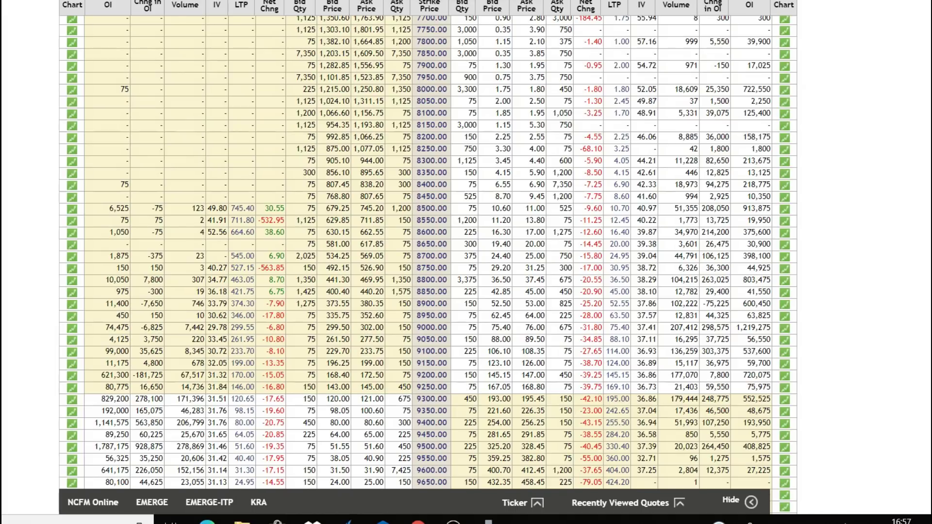
Step: Switch to the daily Nifty chart and add a two-line text note with 9230 and 9170 below the recent candles
key("alt+Tab")
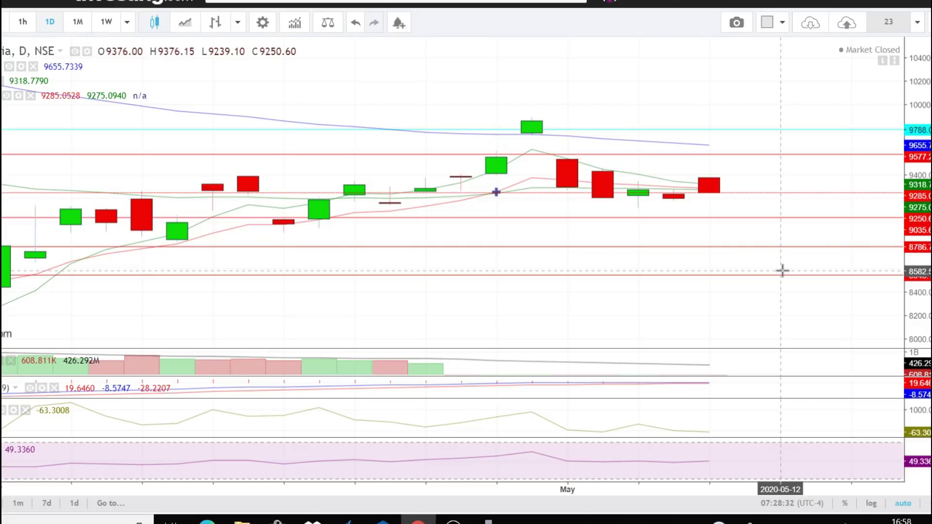
left_click(652, 288)
type("9230")
key("Return")
type("9170")
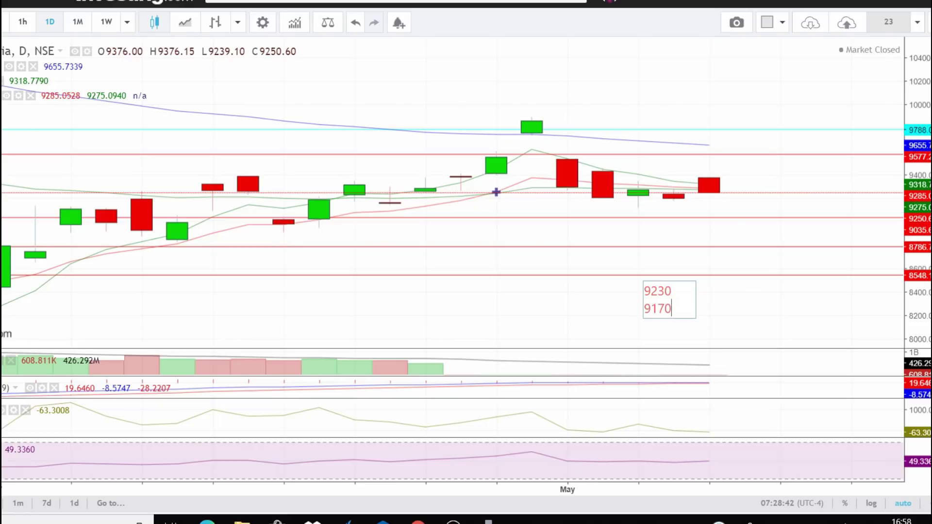
left_click(718, 283)
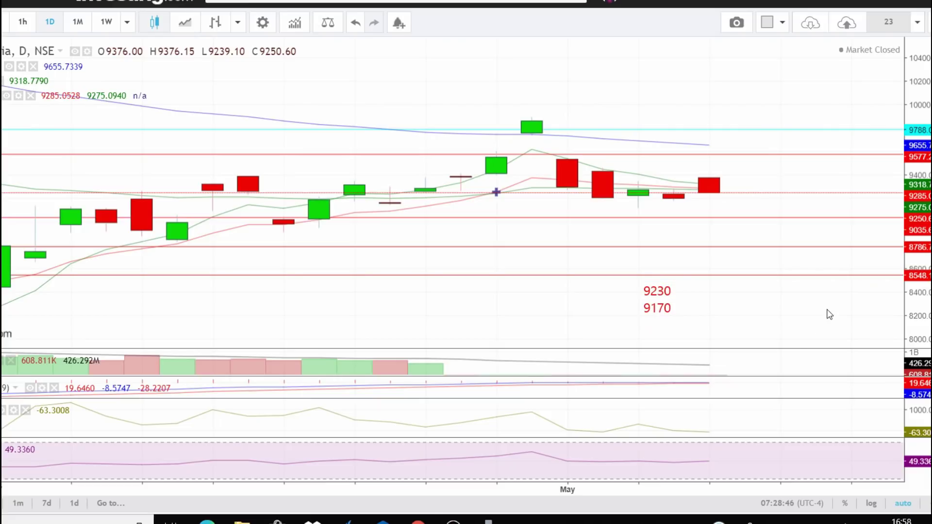
Step: Add a second text note reading 9400/450 and 9550/600 beside the first, and clear both notes from the chart
left_click(711, 294)
type("9400/450")
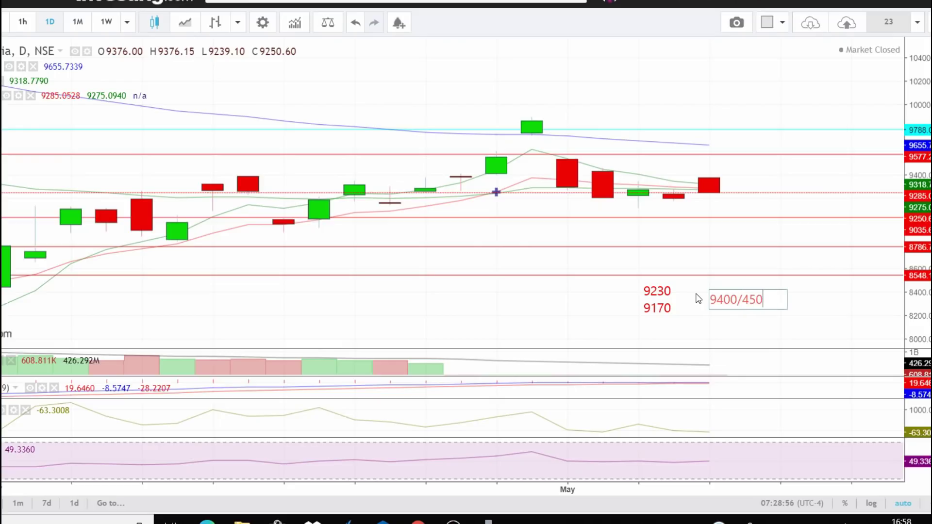
key("Return")
type("955")
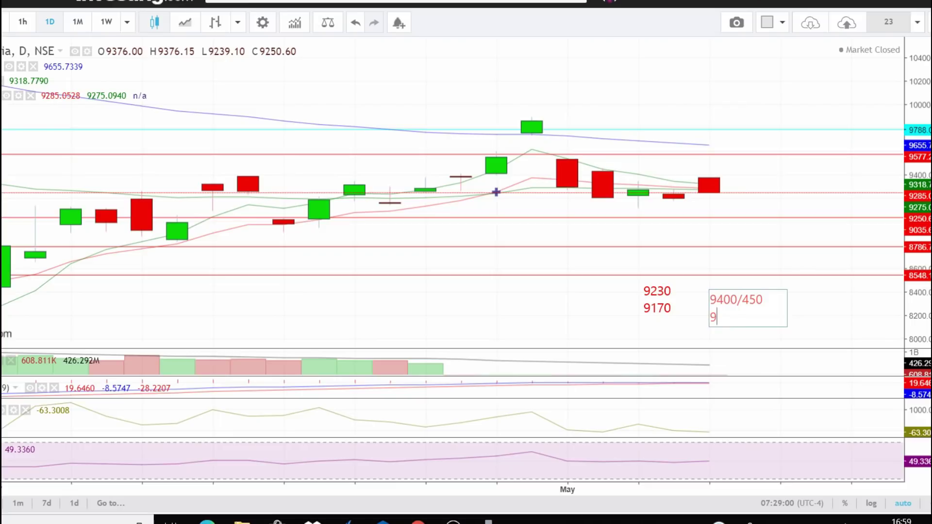
type("0/600")
left_click_drag(551, 266, 851, 347)
key("Delete")
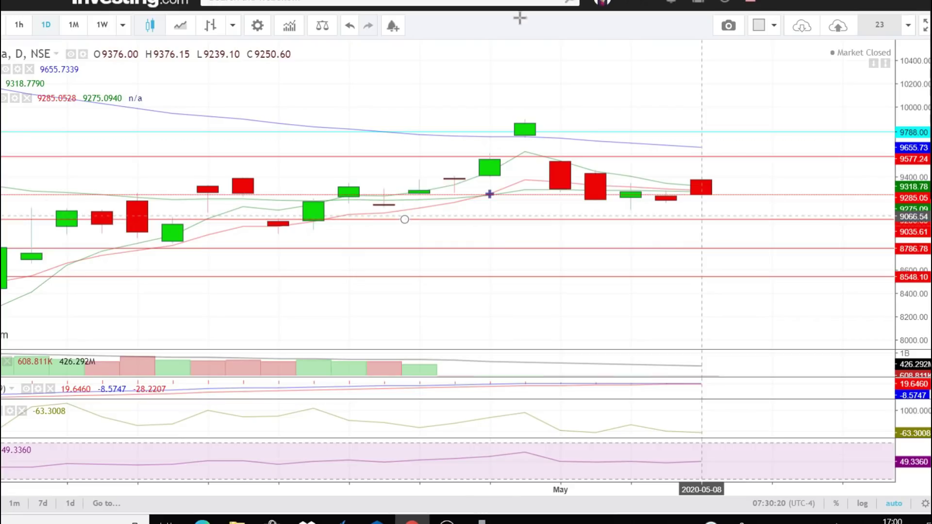
Step: Switch to the BANKNIFTY option chain and underline the call open interest and strike prices at 21000 and 20000
key("ctrl+Tab")
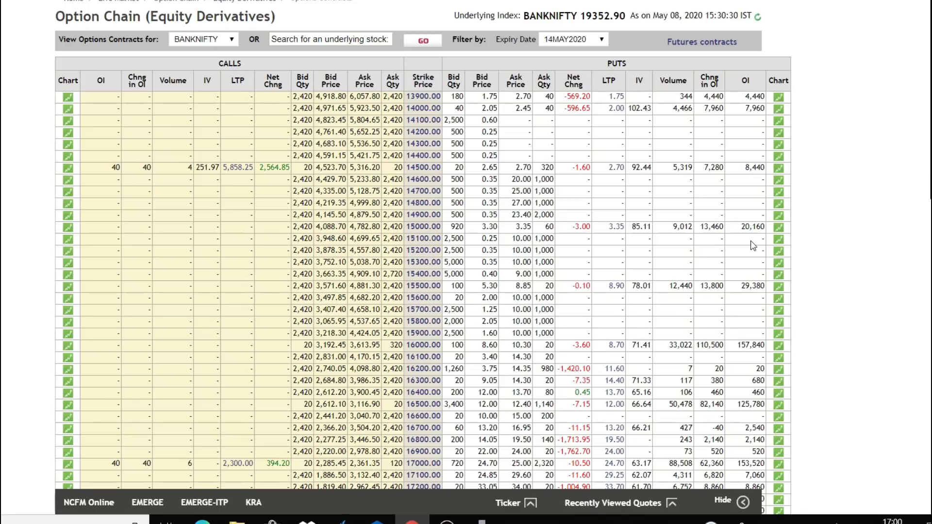
scroll(752, 246, "down", 10)
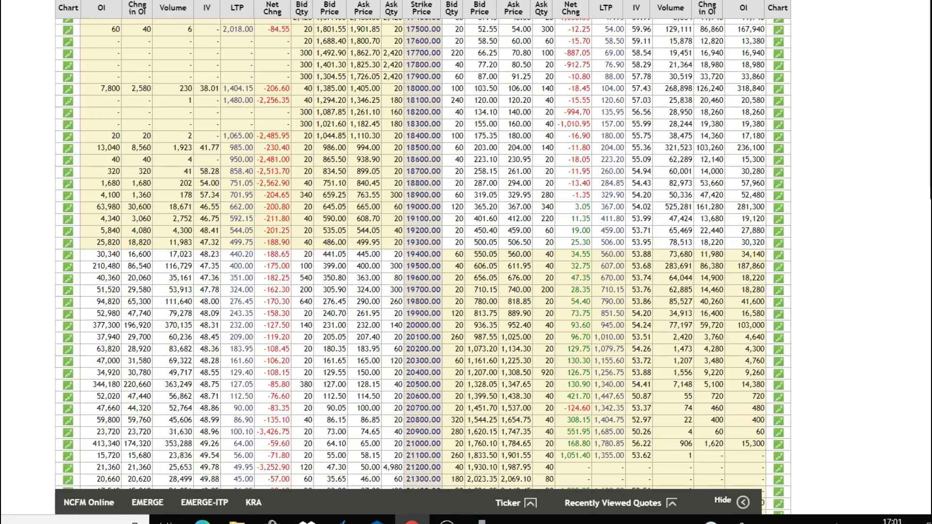
scroll(801, 251, "down", 4)
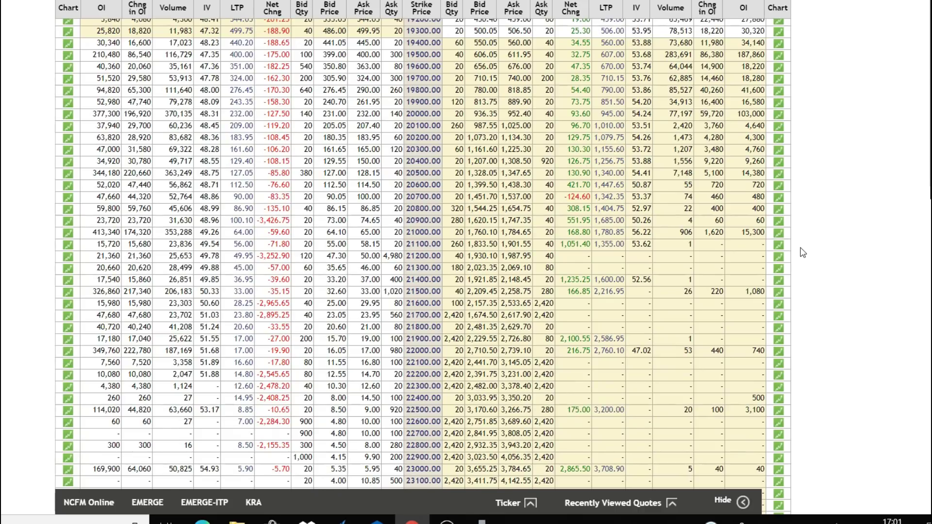
scroll(803, 252, "up", 1)
scroll(803, 252, "down", 1)
left_click(85, 242)
left_click_drag(85, 243, 139, 240)
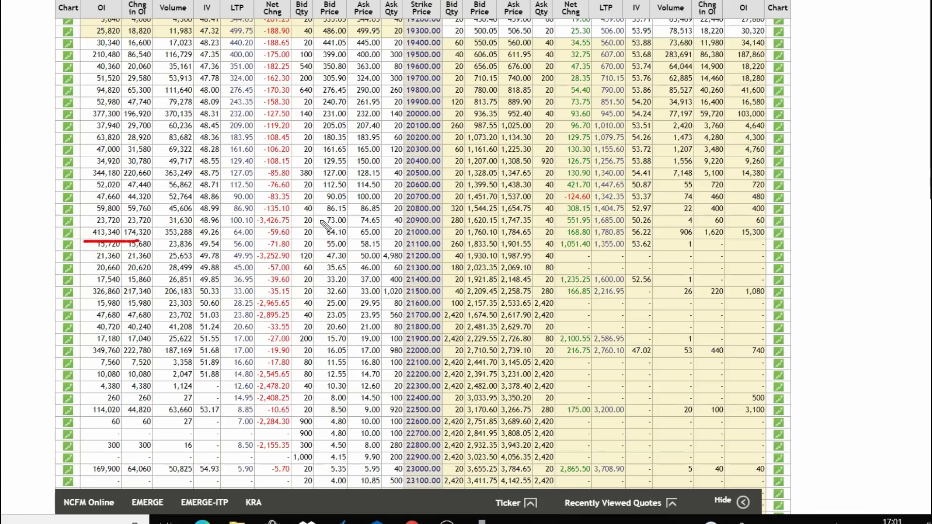
left_click_drag(401, 241, 438, 238)
left_click_drag(81, 117, 114, 118)
left_click_drag(408, 120, 455, 117)
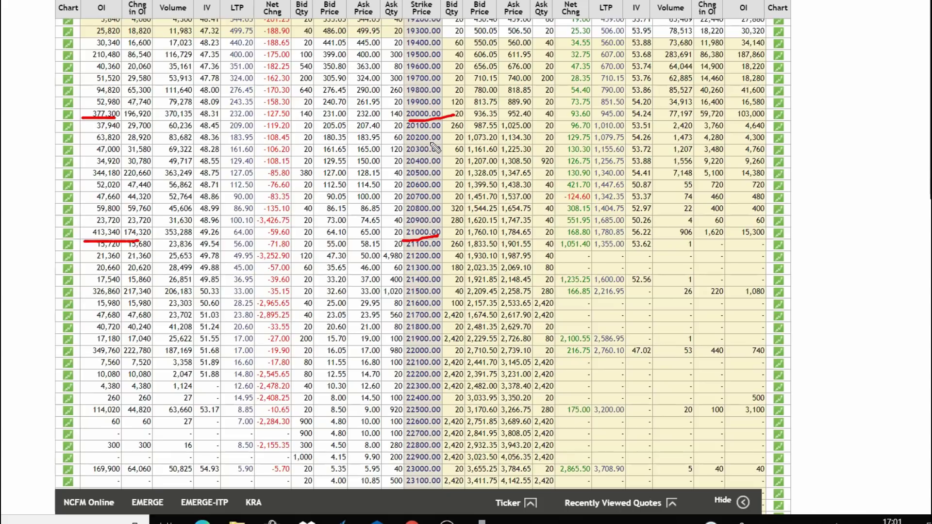
Step: Underline the call change in open interest and the strike prices at 22000 and 20500
left_click(119, 355)
left_click_drag(118, 355, 150, 353)
left_click_drag(408, 358, 445, 356)
left_click_drag(122, 179, 159, 179)
left_click_drag(398, 180, 447, 179)
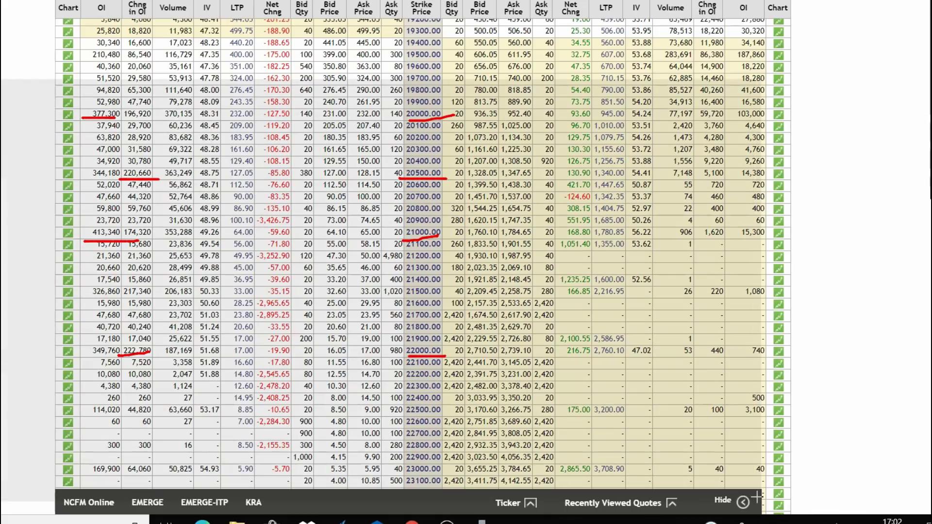
Step: Underline the put open interest and the strike prices at 18000 and 19000 in the BANKNIFTY option chain
scroll(667, 459, "up", 7)
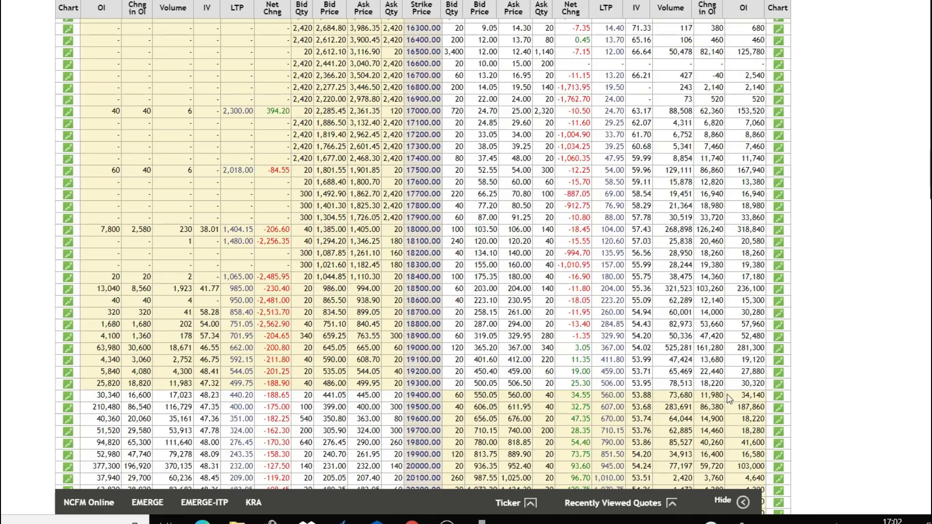
scroll(728, 394, "up", 2)
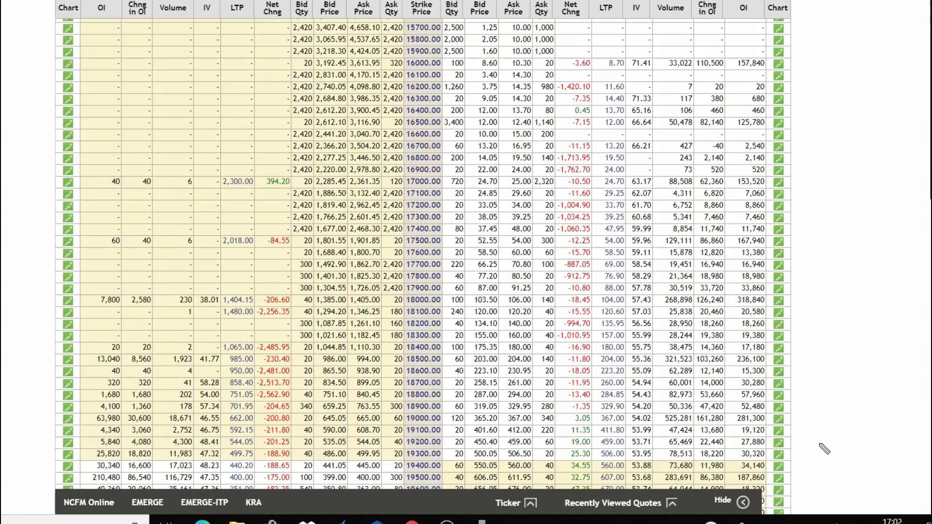
left_click_drag(734, 308, 778, 303)
left_click_drag(402, 308, 447, 307)
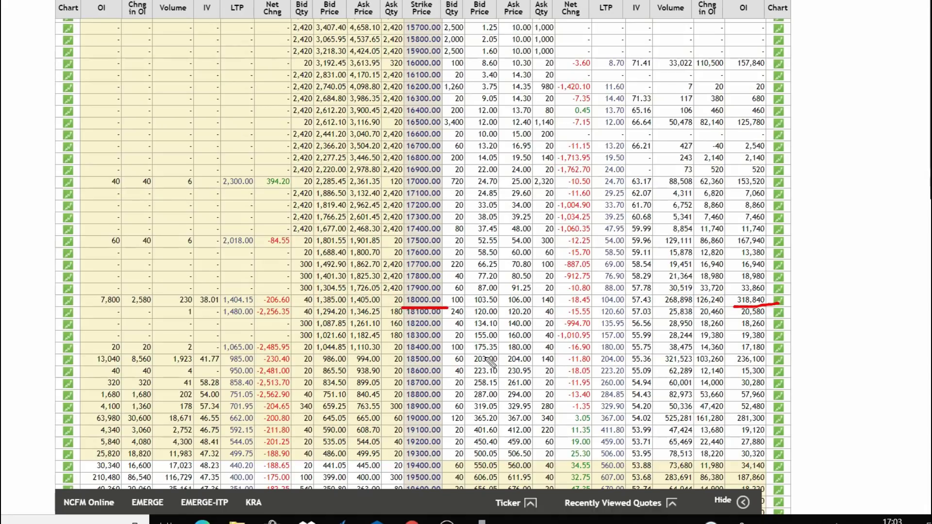
left_click(735, 425)
left_click_drag(760, 425, 787, 417)
left_click_drag(399, 425, 429, 422)
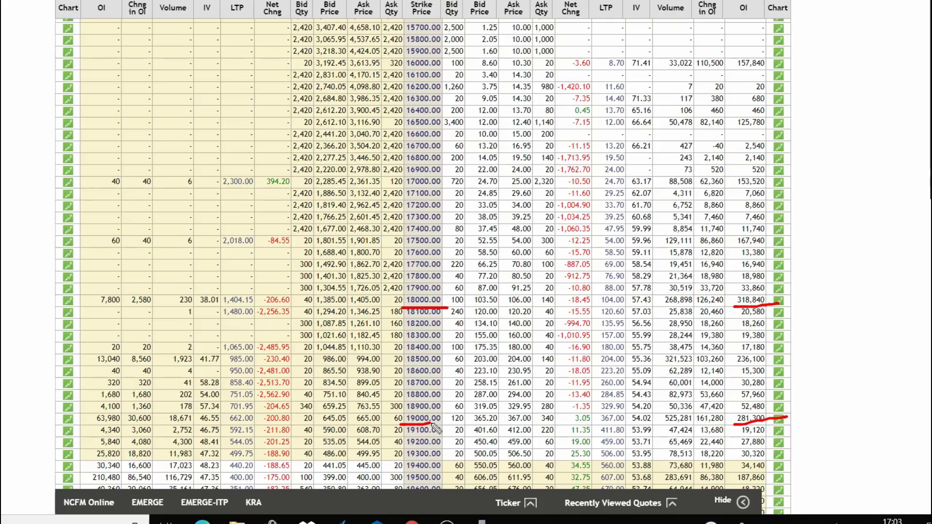
Step: Underline the put change in open interest at 19000 and 18000, box the 18000 put open interest, and clear all markings
left_click_drag(697, 424, 723, 422)
left_click_drag(694, 307, 727, 305)
mouse_move(726, 291)
left_mouse_down()
mouse_move(777, 288)
mouse_move(777, 303)
mouse_move(730, 297)
mouse_move(728, 307)
left_mouse_up()
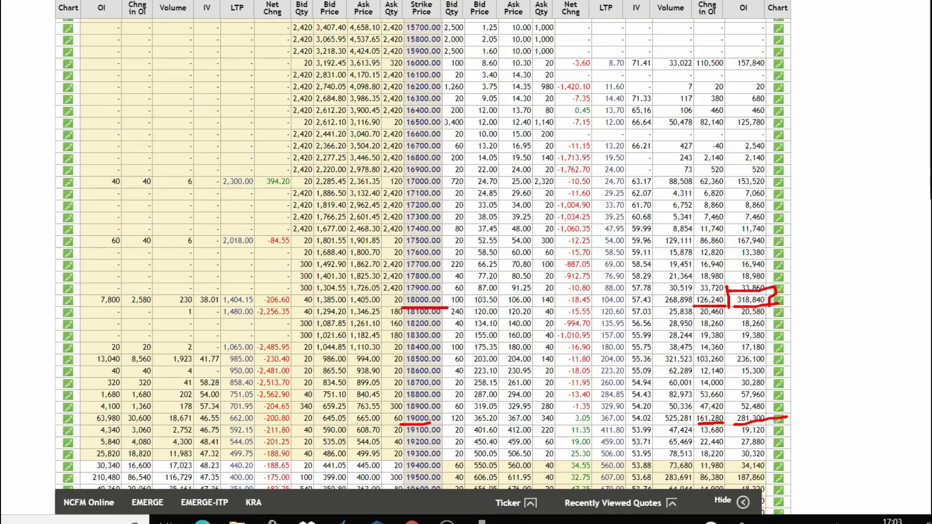
left_click(219, 198)
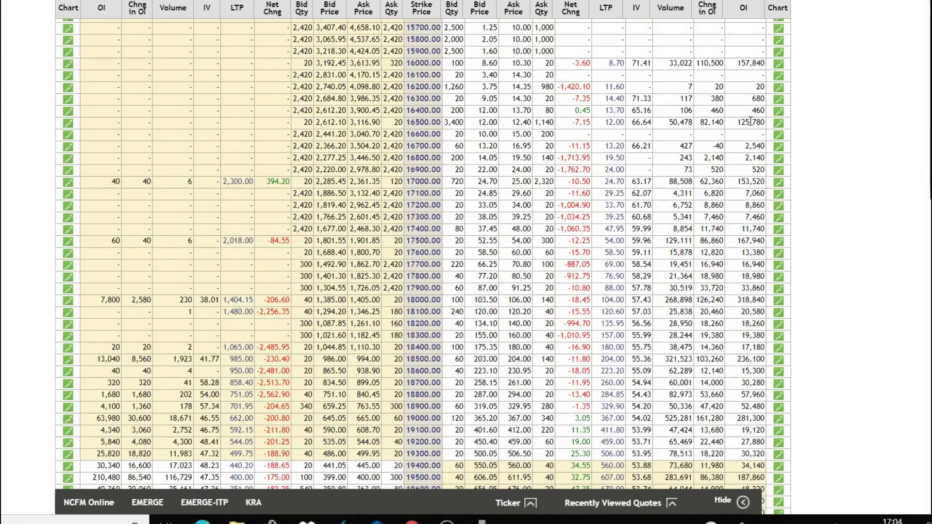
Step: Switch to the daily Bank Nifty chart and add a three-line text note with 19300, 19000 and 18850 below the recent candles
left_click(412, 521)
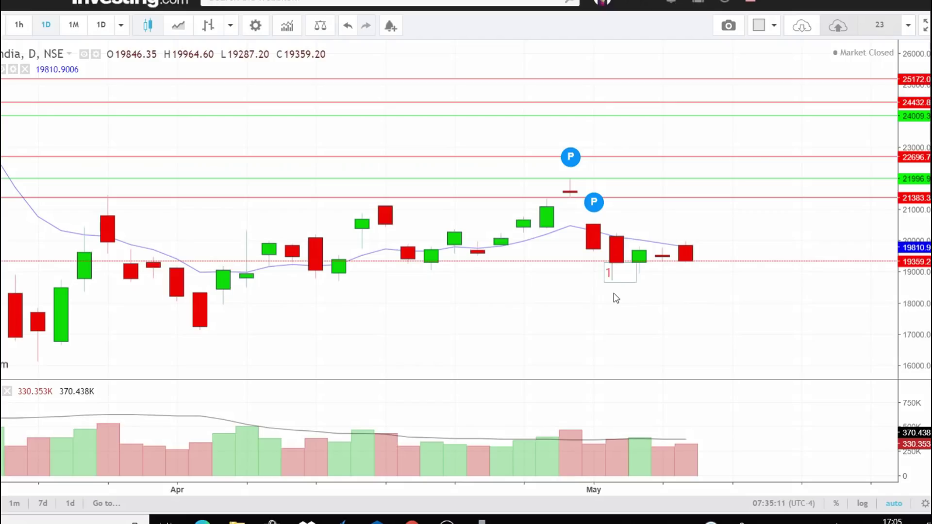
type("9300")
key("Return")
type("19000")
key("Return")
type("18850")
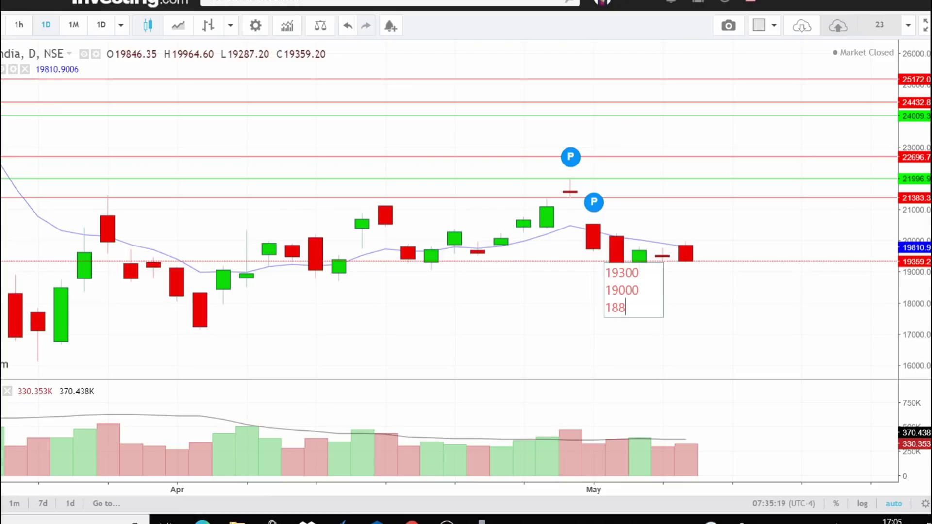